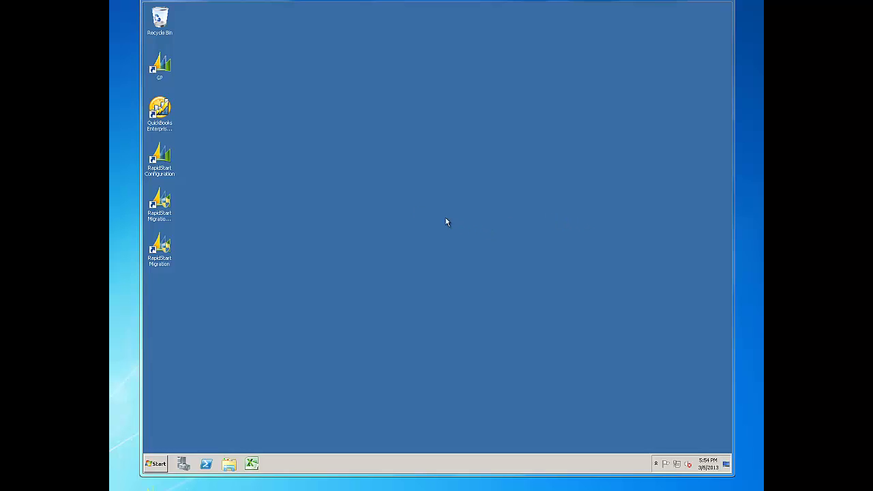
- Open the QuickBooks sample company and launch RapidStart Migration as administrator
double_click(161, 112)
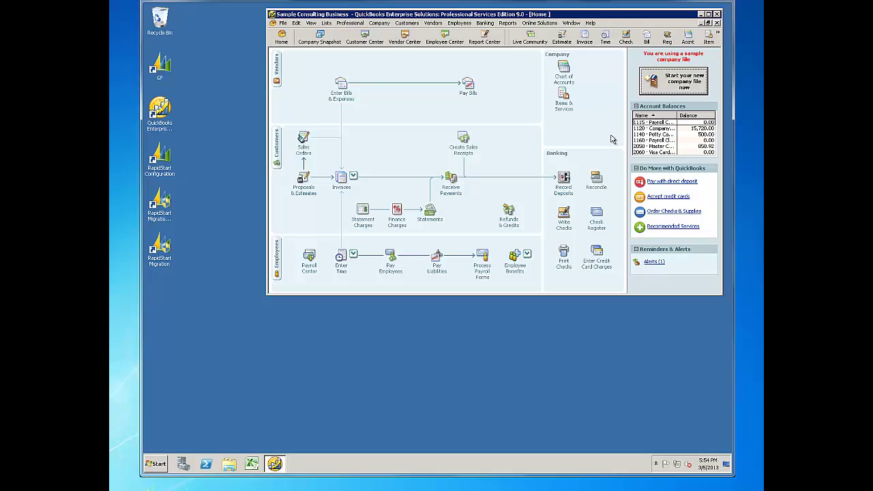
right_click(162, 249)
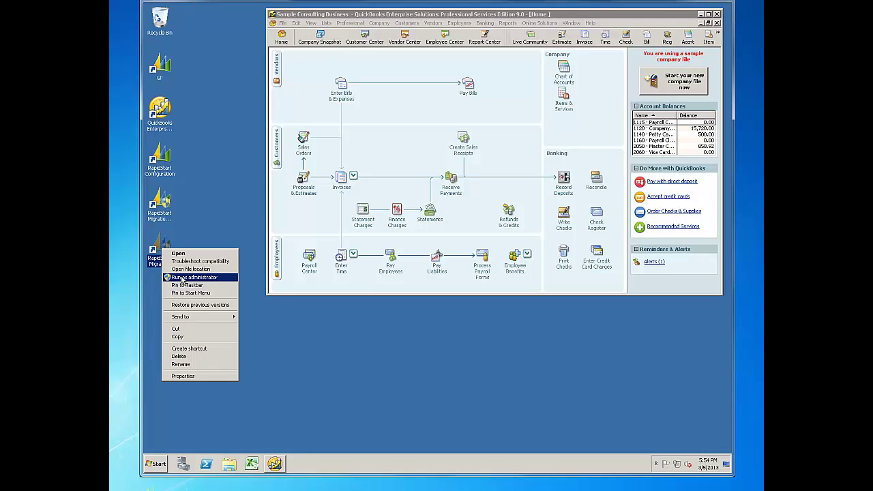
click(183, 277)
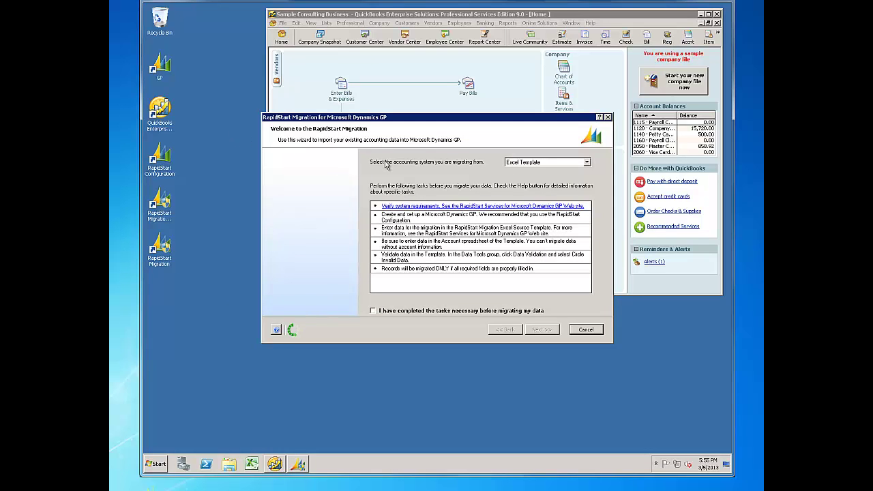
- Choose QuickBooks as the accounting system to migrate from, review the required tasks and confirm they are completed
click(587, 164)
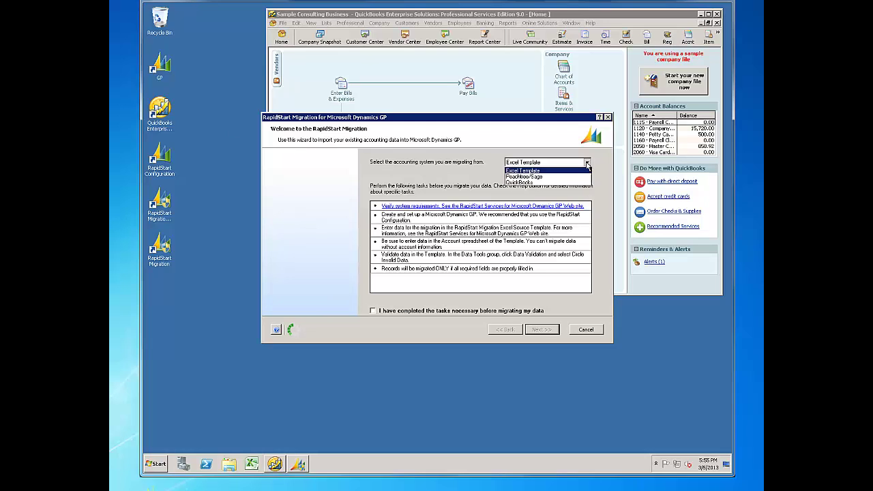
click(525, 183)
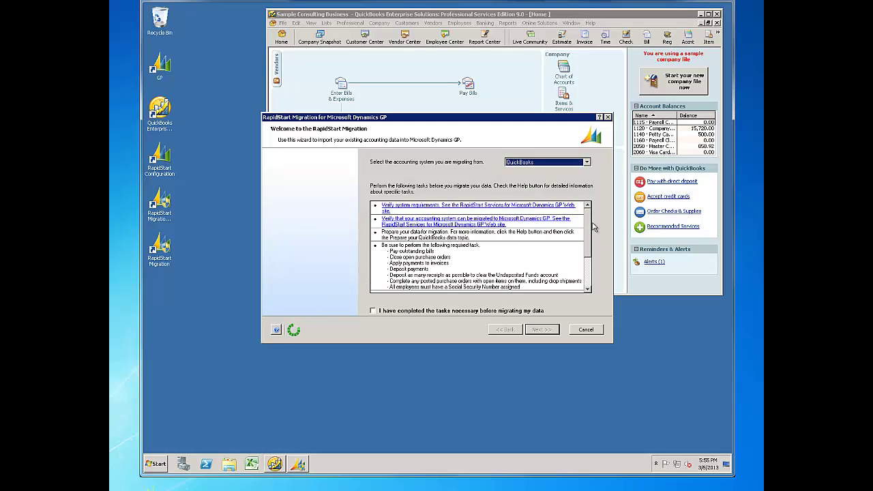
scroll(588, 227, down, 3)
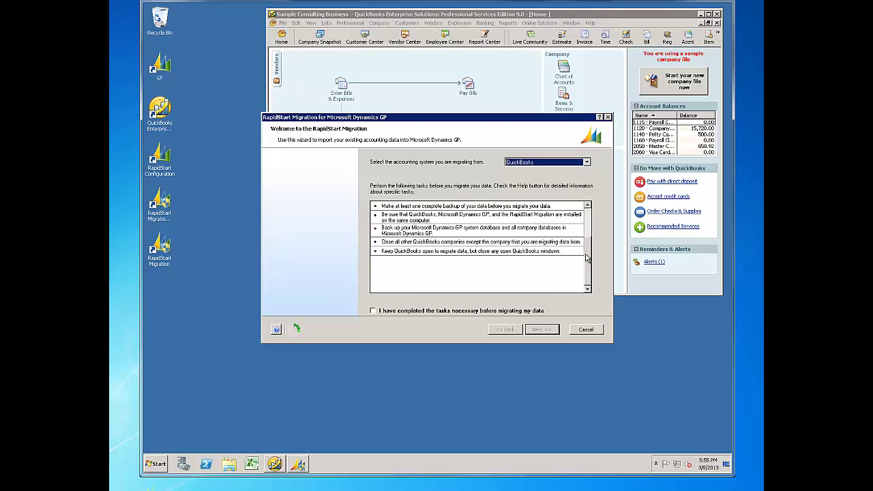
scroll(589, 233, up, 2)
scroll(588, 233, up, 1)
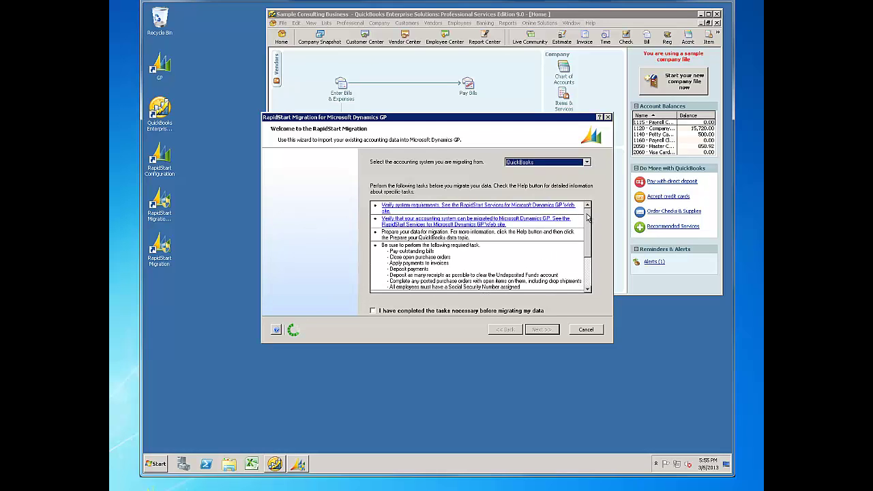
click(373, 312)
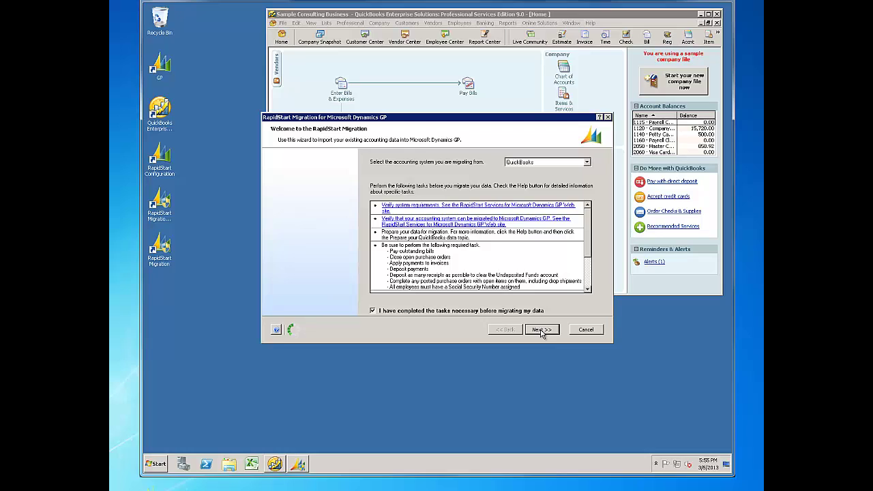
click(542, 330)
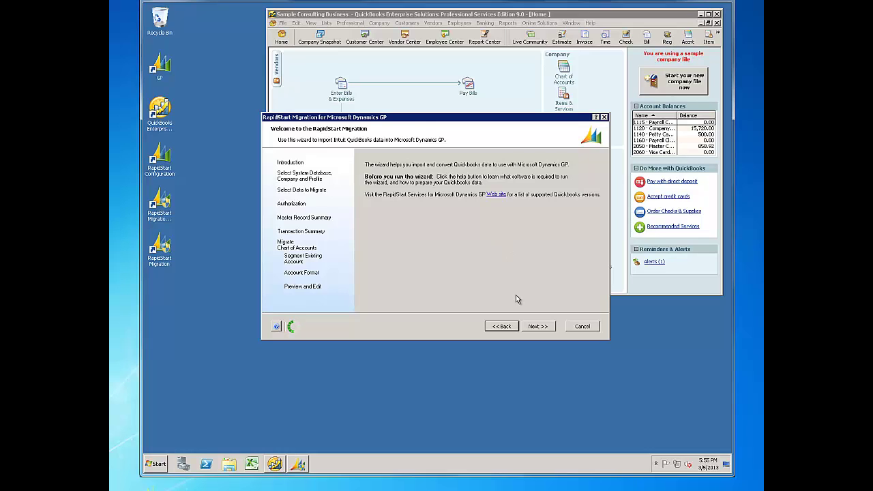
- Connect to server GP2013 with SQL Server Authentication, entering the login sa and its password
click(538, 326)
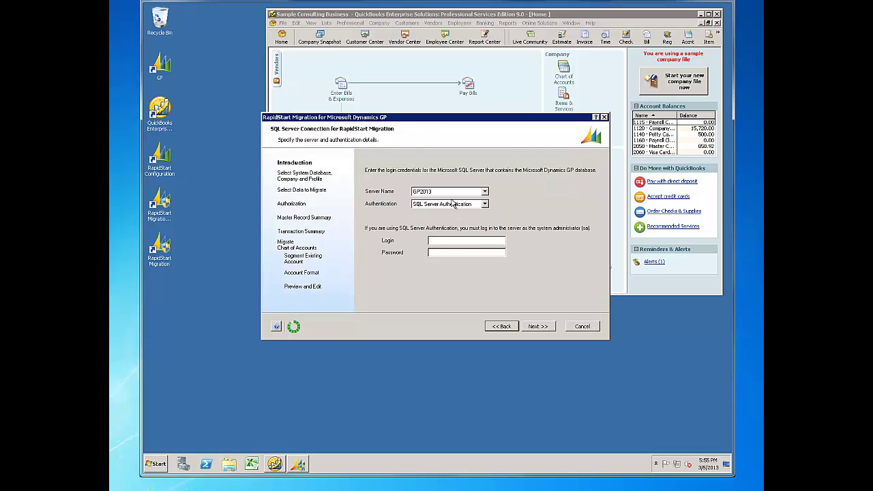
click(459, 240)
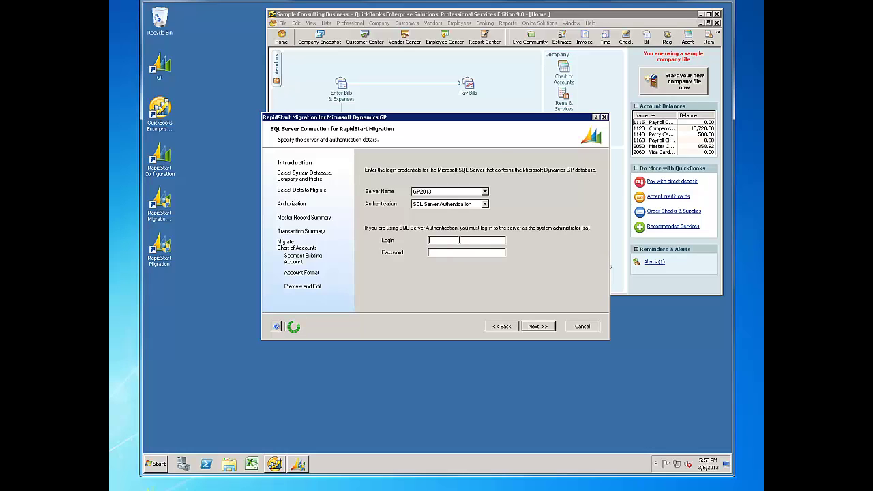
text(sa)
key(Return)
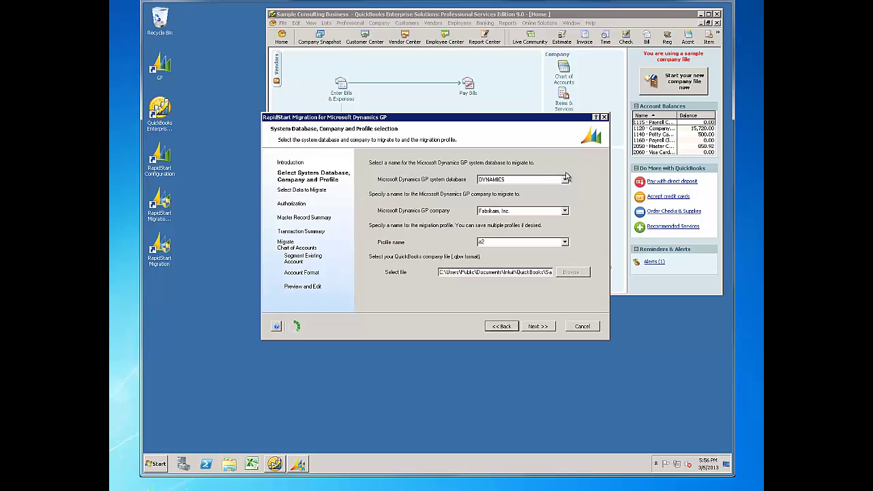
- Select RAPID START TEST as the destination company with migration profile a2, and exclude Employees from the master records to import
click(565, 212)
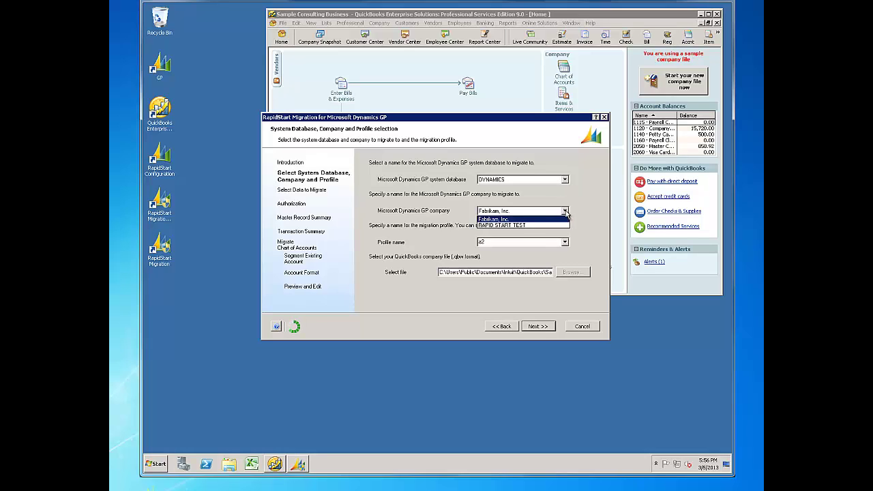
click(539, 227)
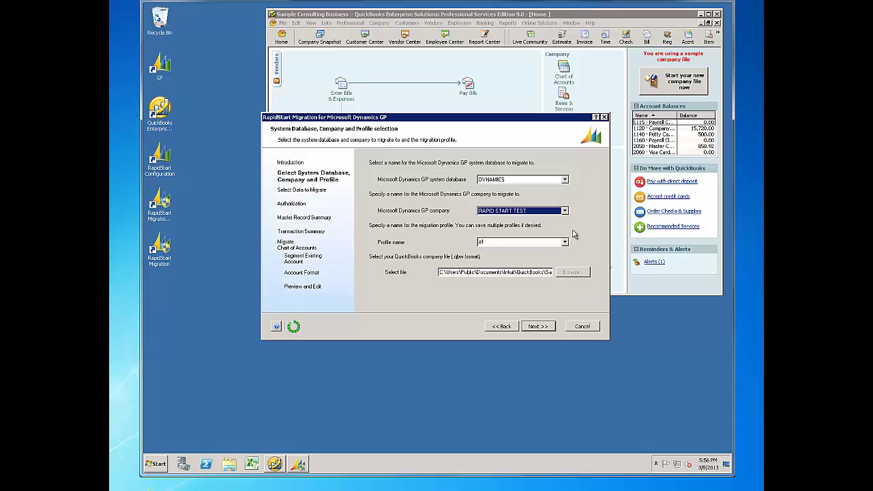
click(565, 242)
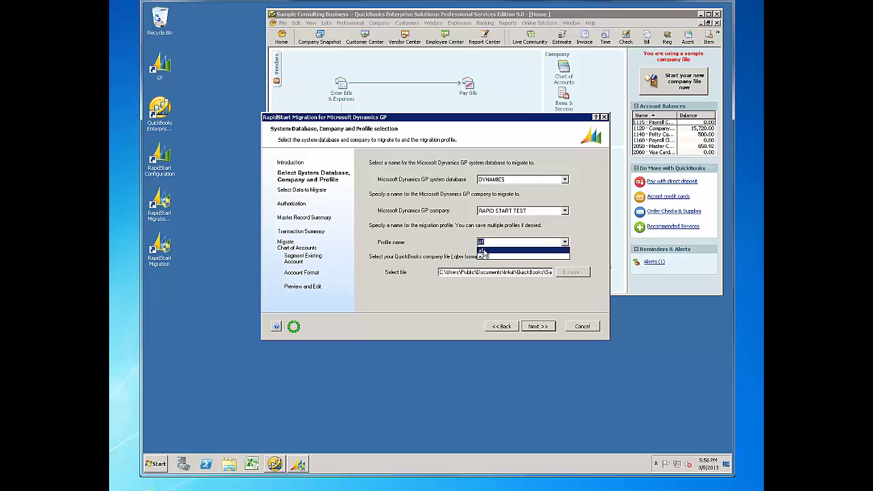
click(485, 258)
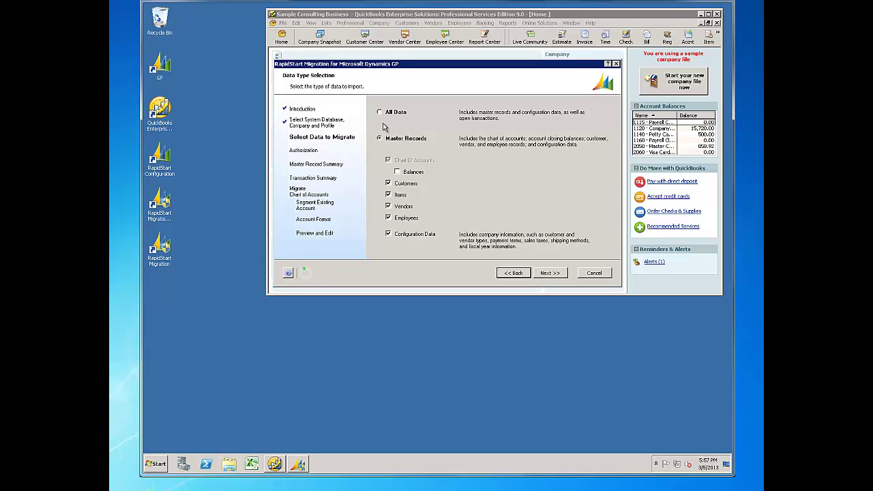
click(389, 218)
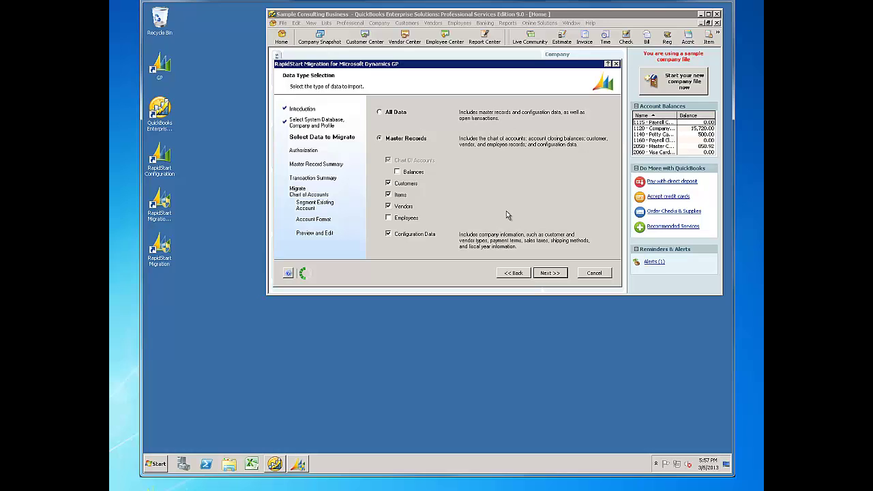
click(543, 274)
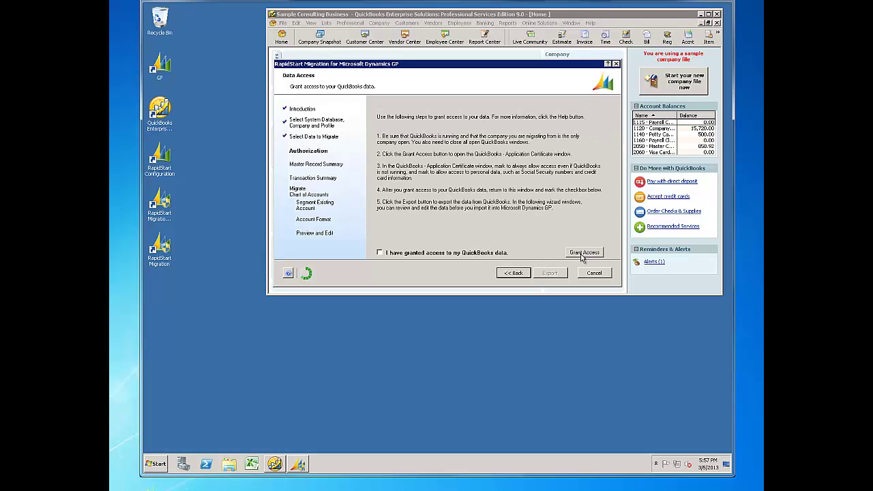
- Grant the migration tool permanent access to the QuickBooks company file, including personal data, and export the data
click(583, 254)
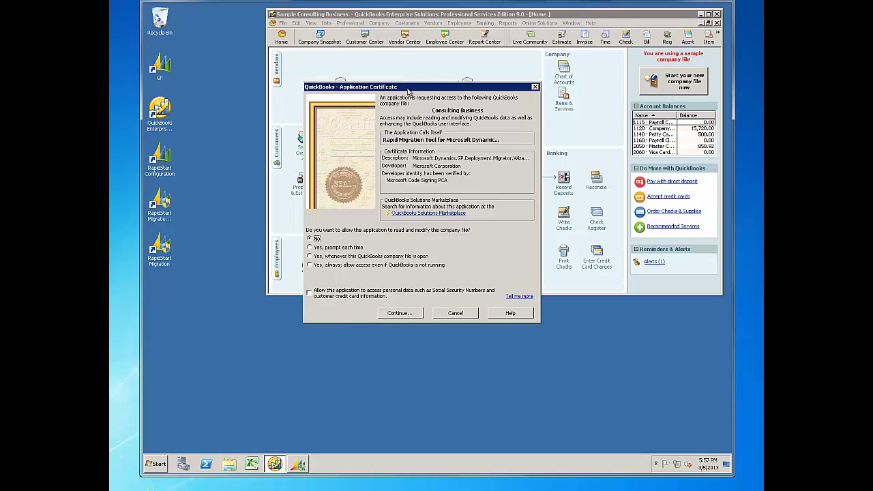
click(309, 265)
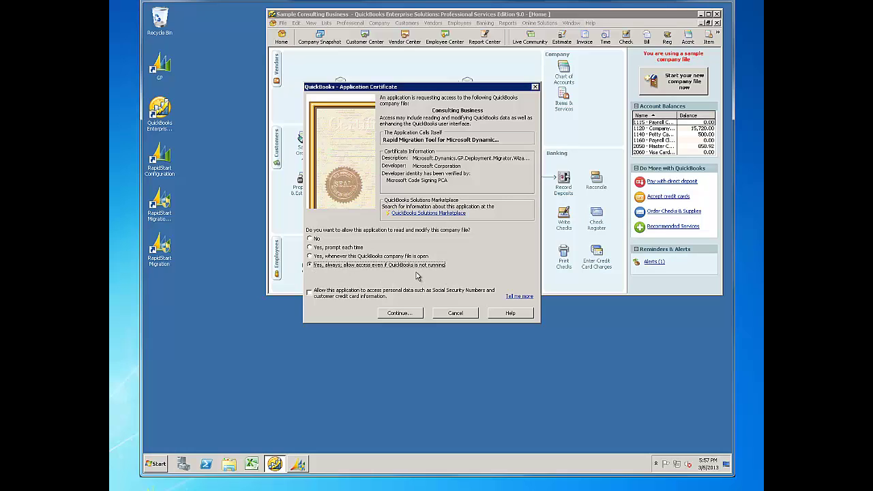
click(309, 294)
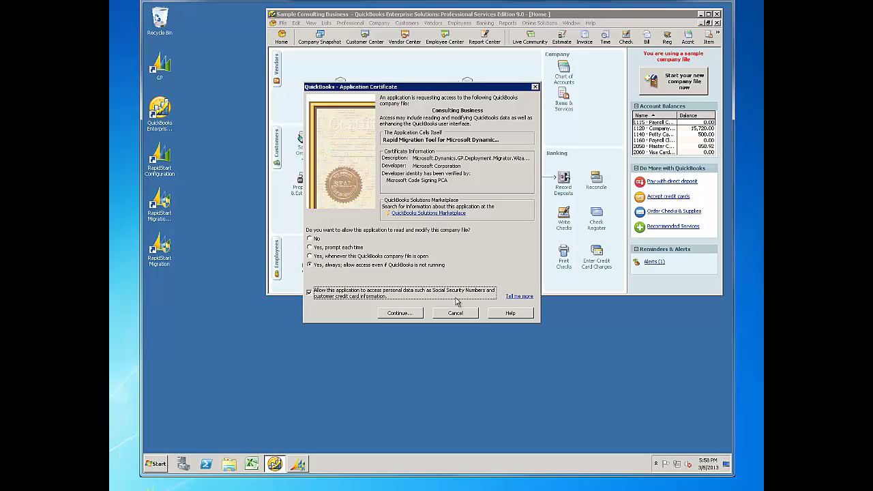
click(400, 313)
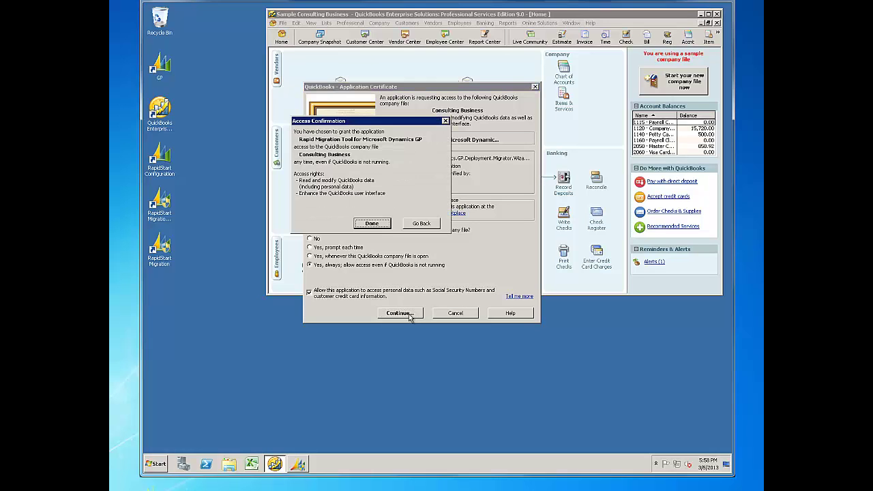
click(371, 224)
click(380, 252)
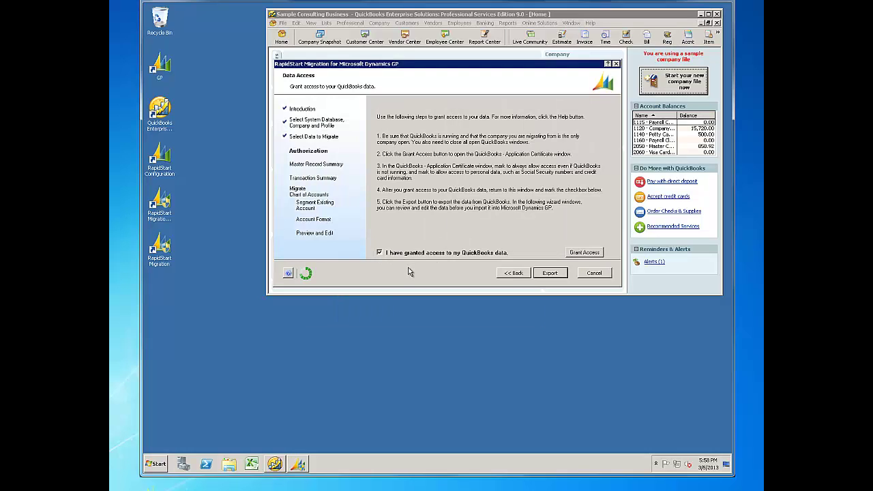
click(545, 273)
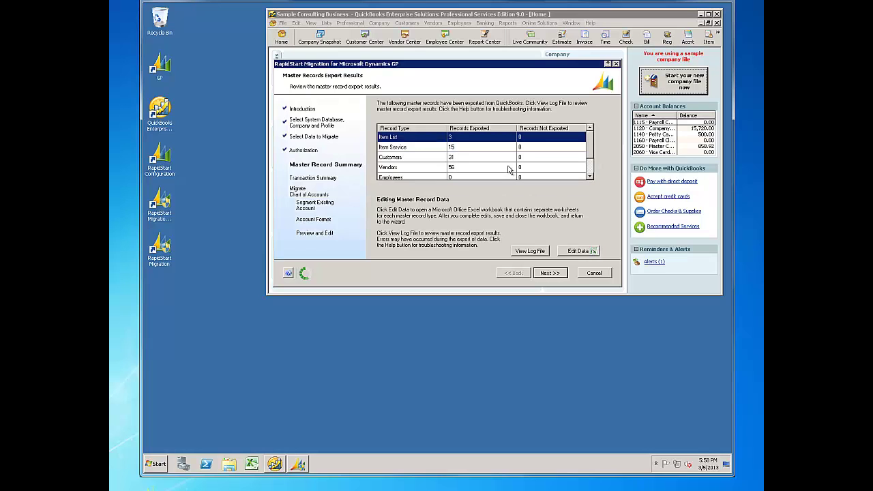
- Review the master record export results and read through the export log file
mouse_move(591, 142)
mouse_down()
mouse_move(591, 168)
mouse_move(590, 141)
mouse_up()
click(539, 251)
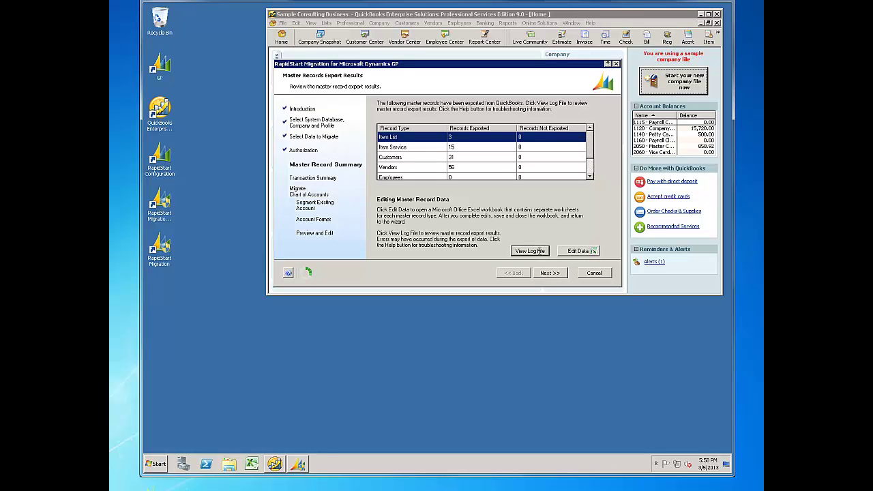
scroll(538, 165, down, 10)
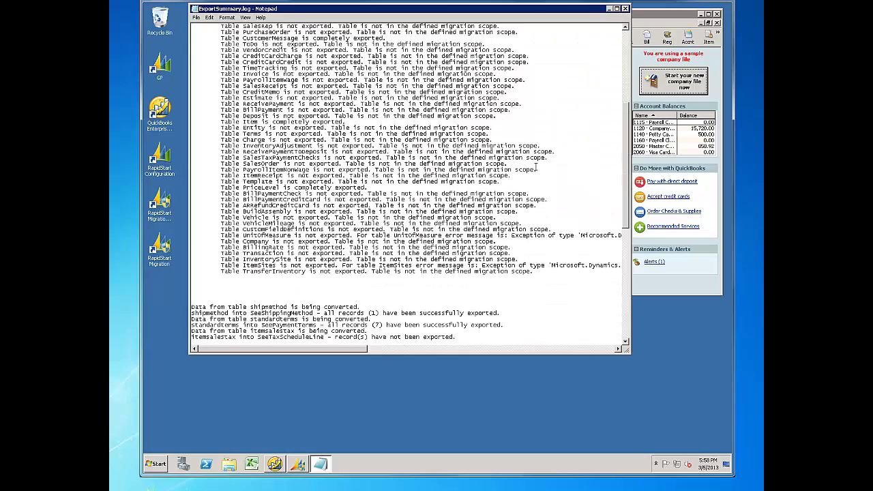
scroll(538, 166, down, 15)
click(625, 8)
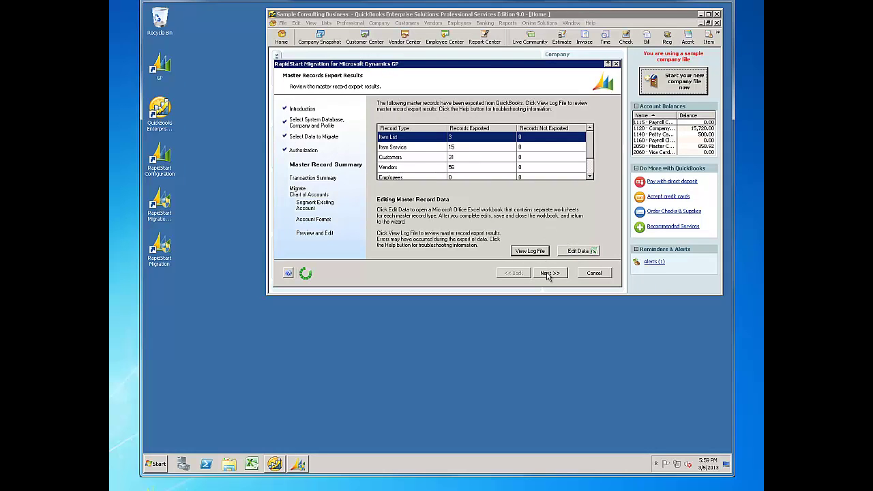
- Divide the QuickBooks account number into two segments, Main with length 3 and Department with length 1, and accept the account format
click(548, 274)
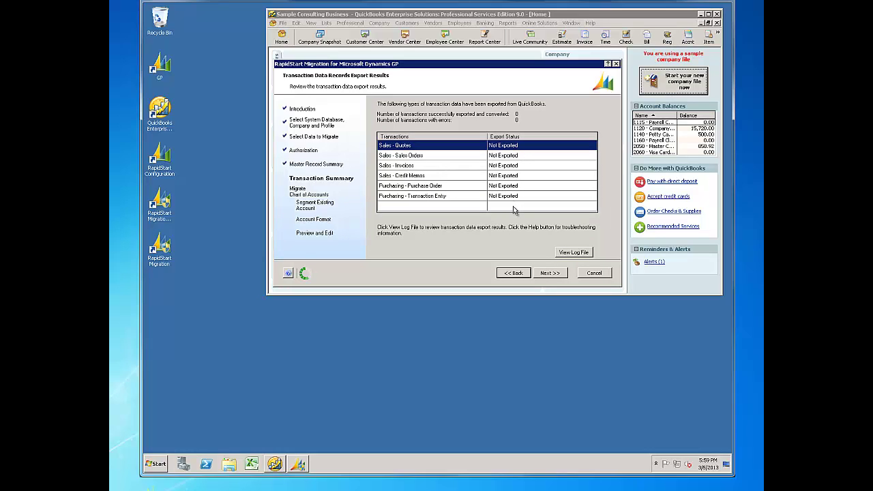
click(550, 273)
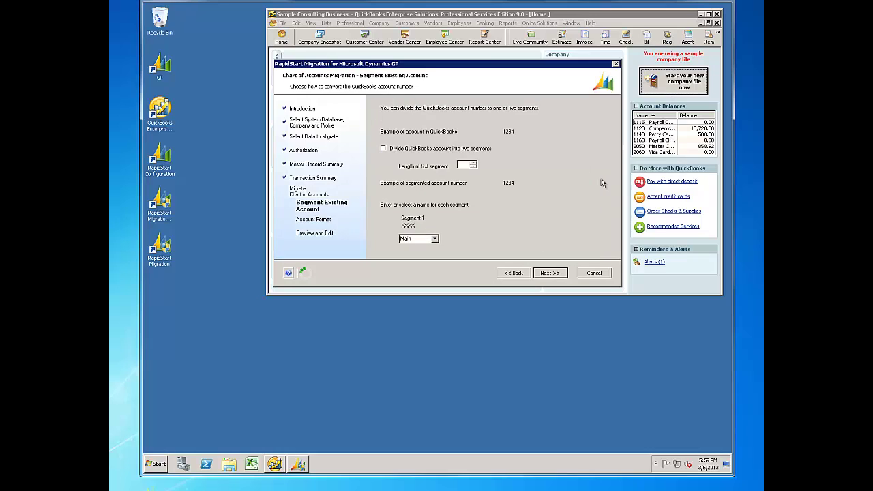
click(385, 149)
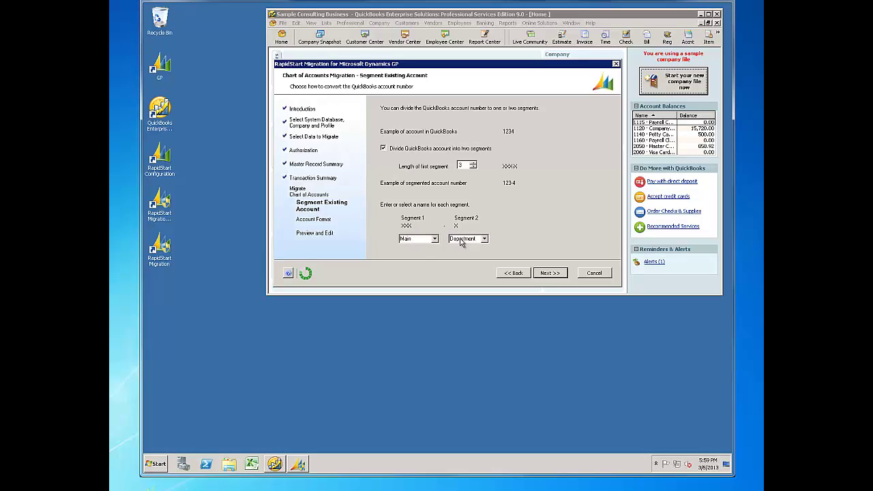
click(554, 274)
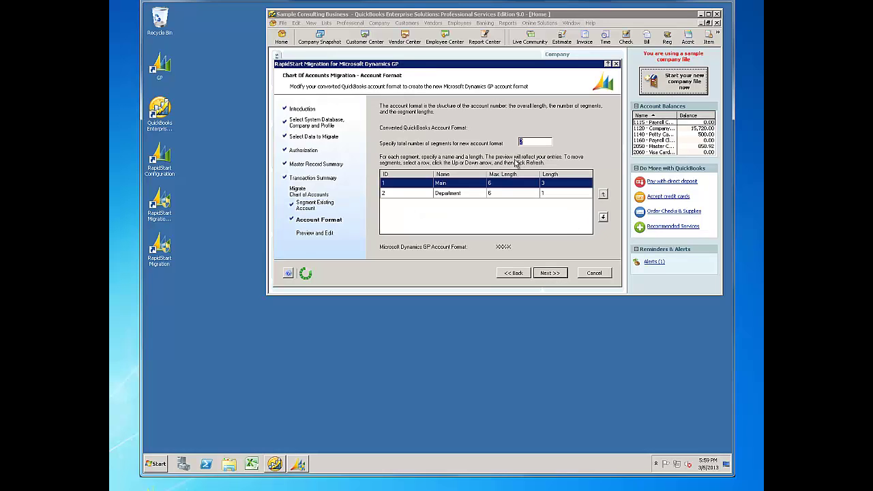
click(550, 273)
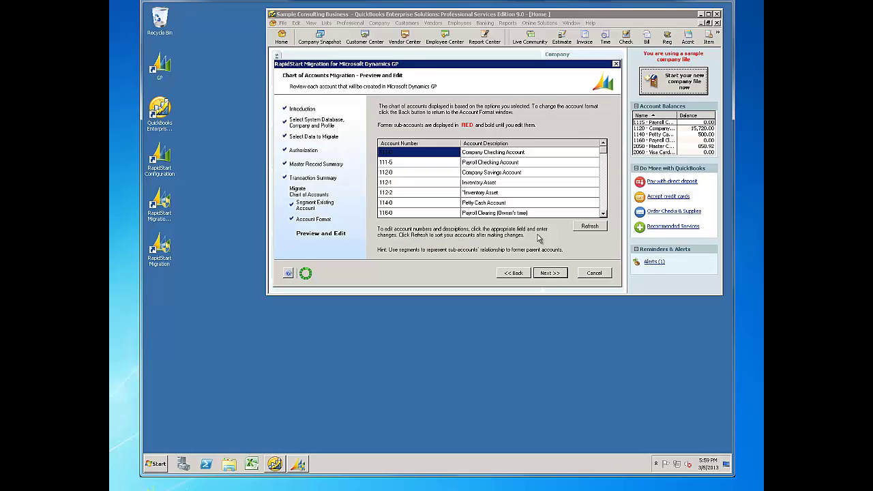
- Review the chart of accounts preview, accept it with the former sub-accounts unedited, and run the migration
click(603, 213)
click(603, 213)
click(603, 214)
click(603, 214)
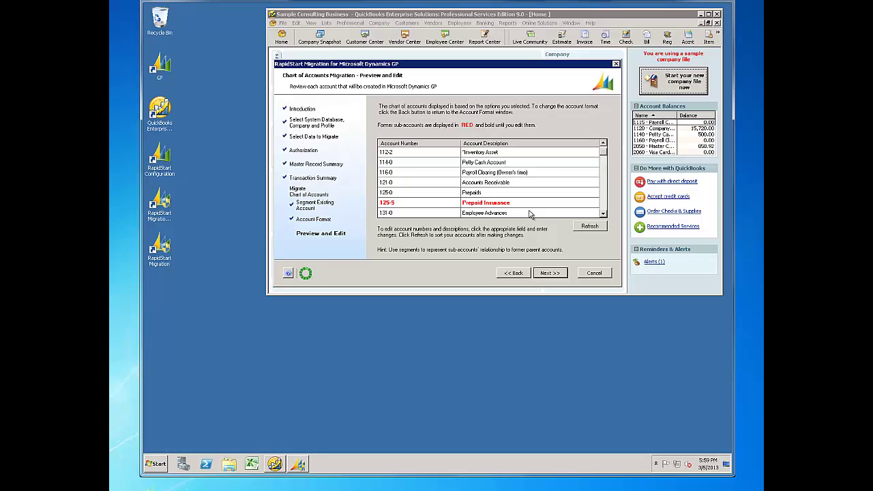
click(550, 273)
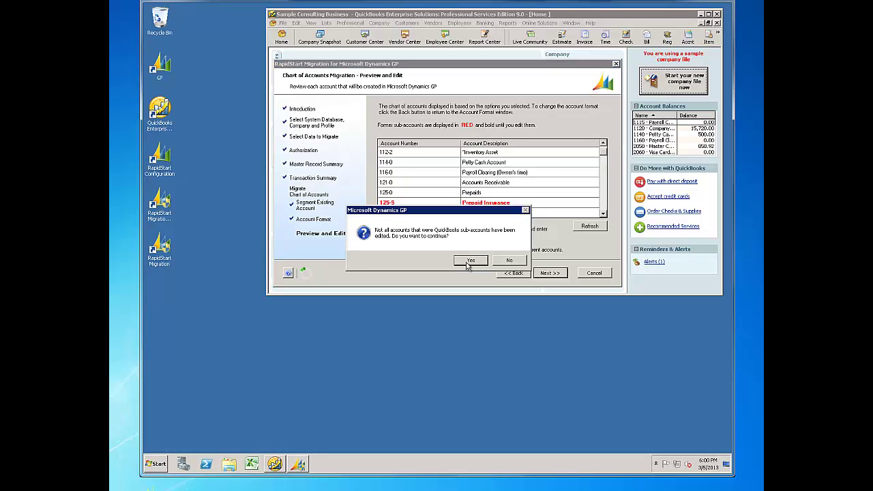
click(468, 265)
click(551, 273)
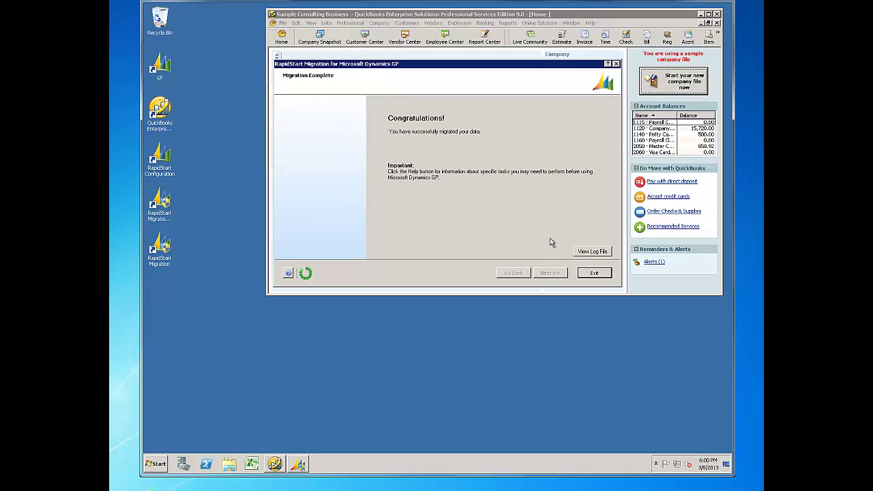
- Read through the import summary log for the completed migration, then close it and exit the migration wizard
click(588, 252)
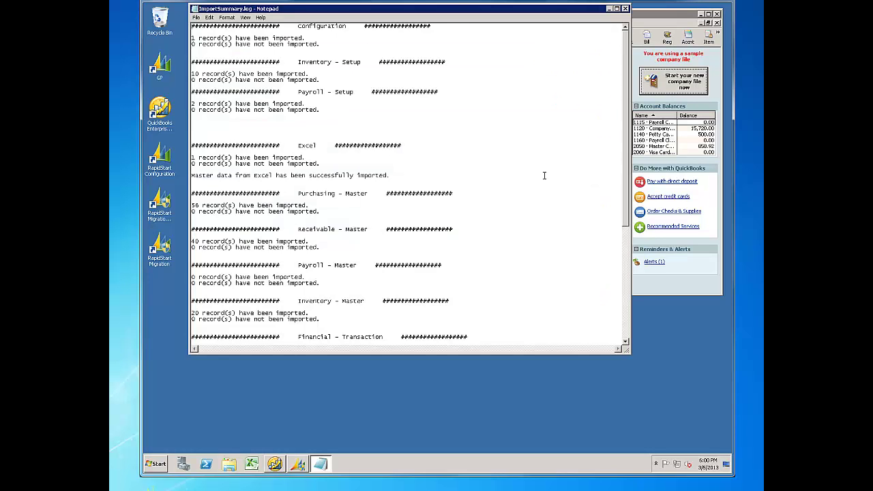
scroll(544, 175, down, 10)
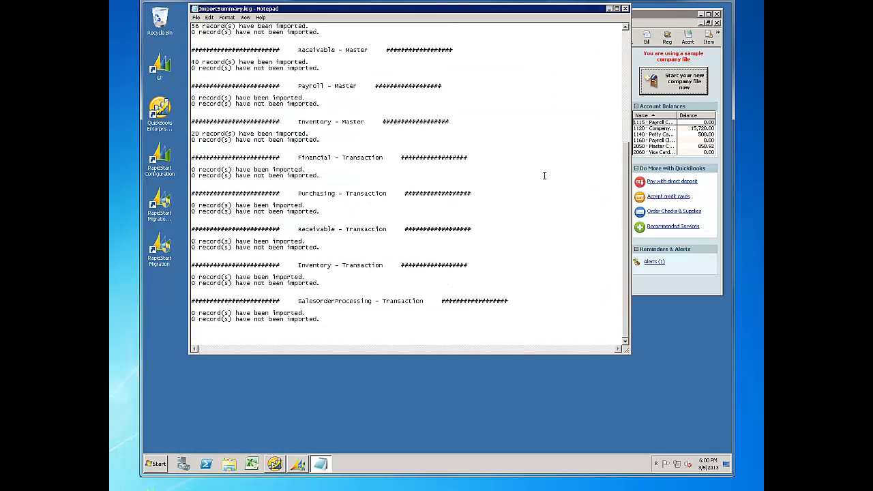
scroll(545, 175, up, 10)
click(625, 8)
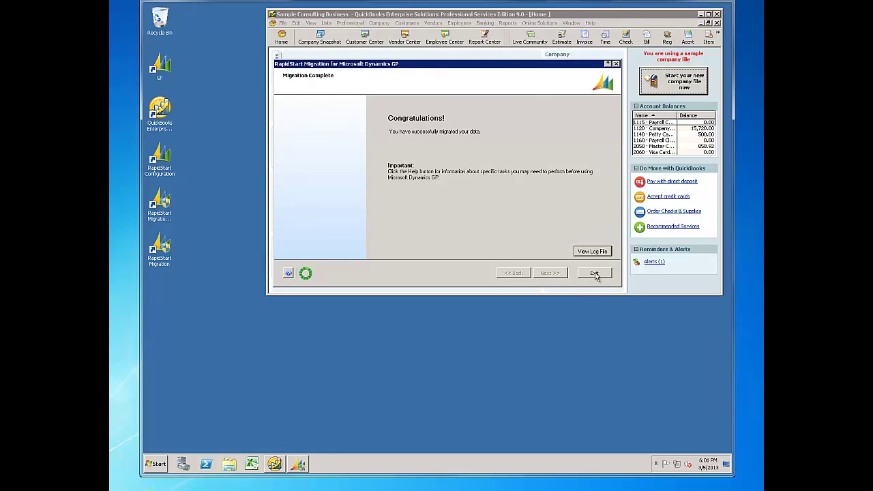
click(594, 273)
- Open Microsoft Dynamics GP, reposition its window and bring up Account Maintenance for the financial accounts
right_click(157, 56)
click(232, 79)
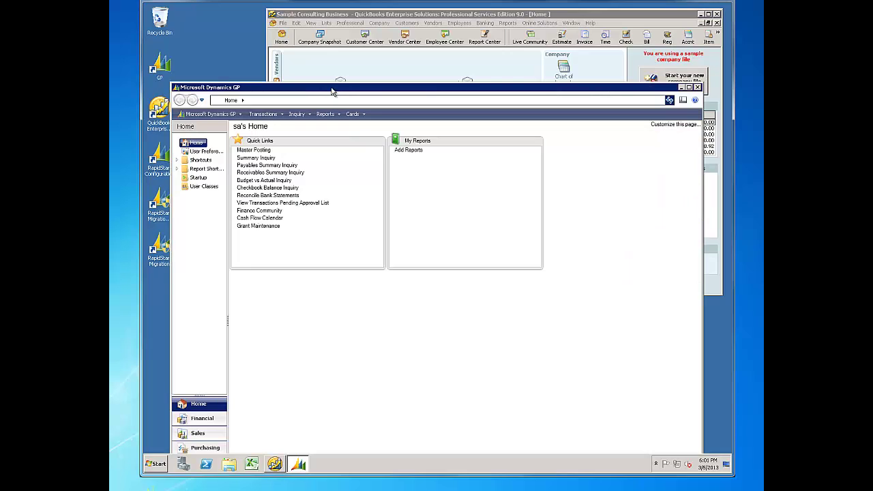
drag(333, 90, 334, 35)
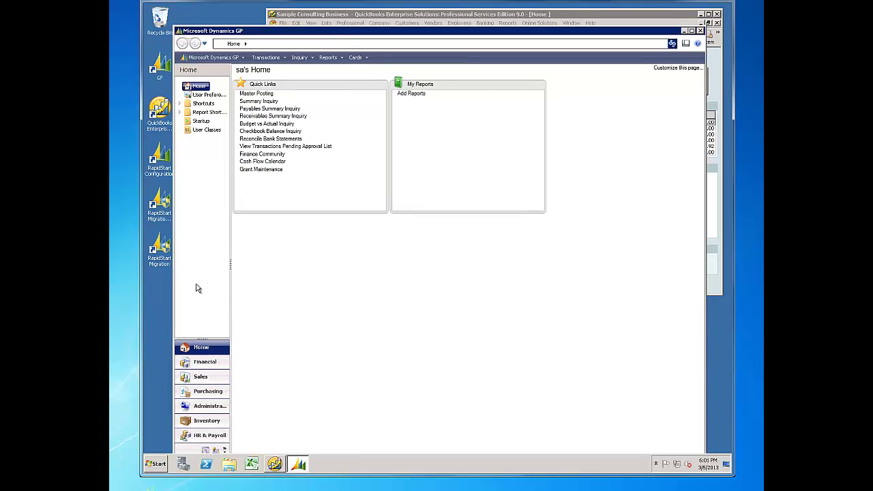
click(228, 362)
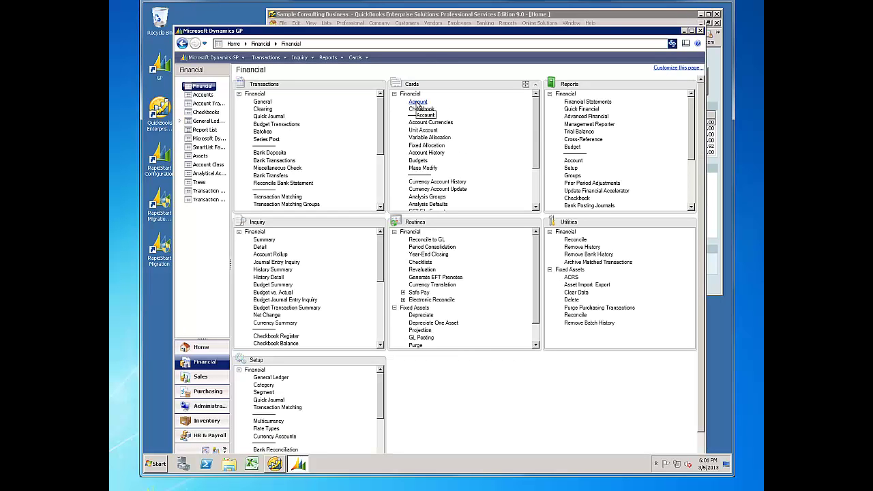
click(418, 102)
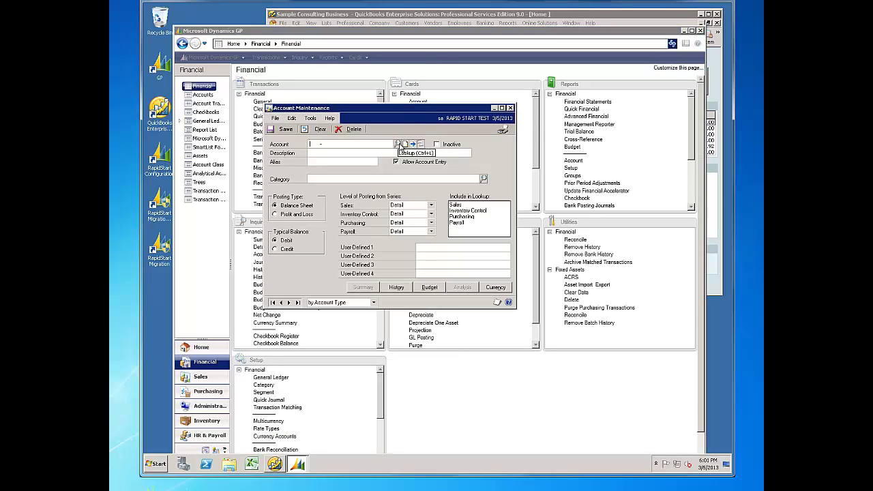
- Look up the Company Checking Account, 111-0, and browse forward through the migrated account records to 116-0
click(399, 145)
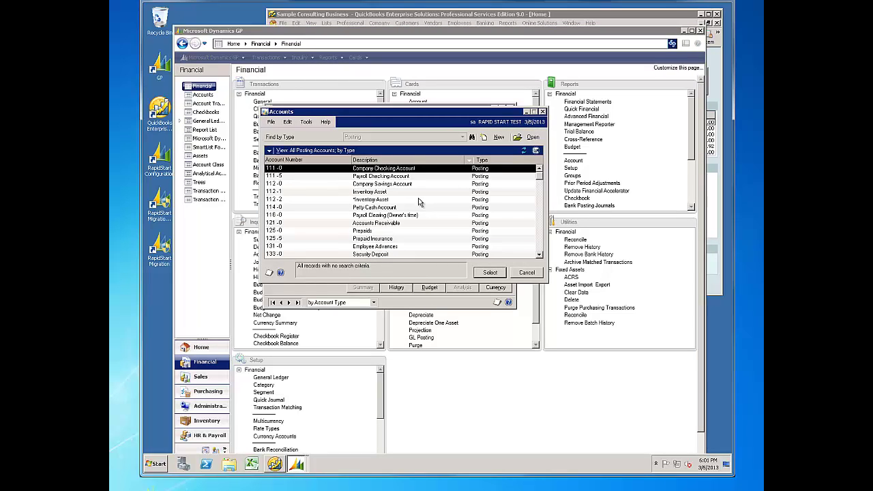
double_click(398, 169)
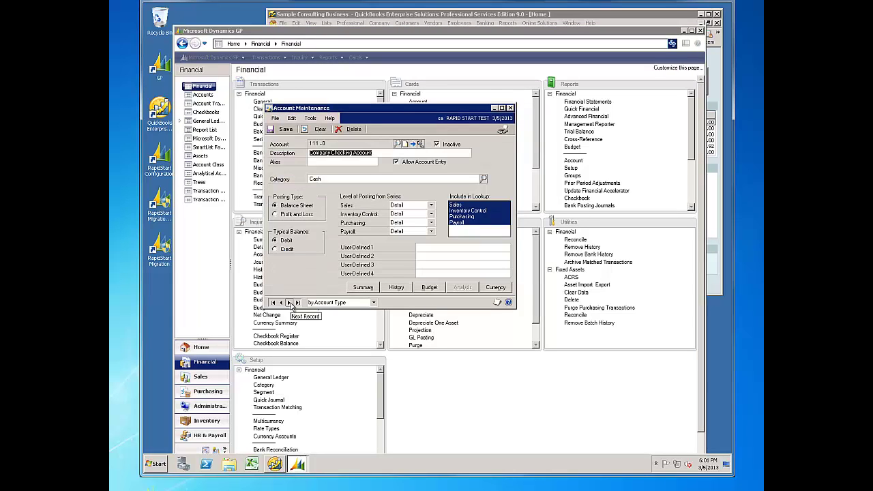
click(290, 303)
click(290, 303)
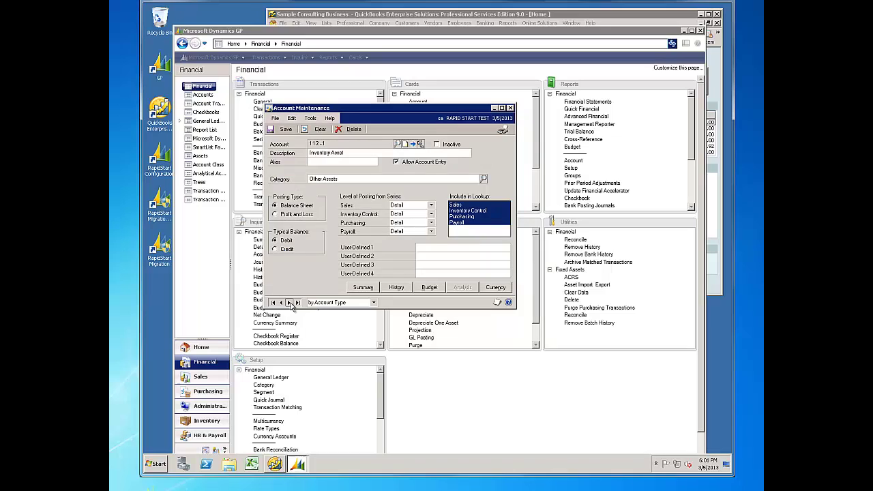
click(290, 303)
click(290, 302)
click(290, 303)
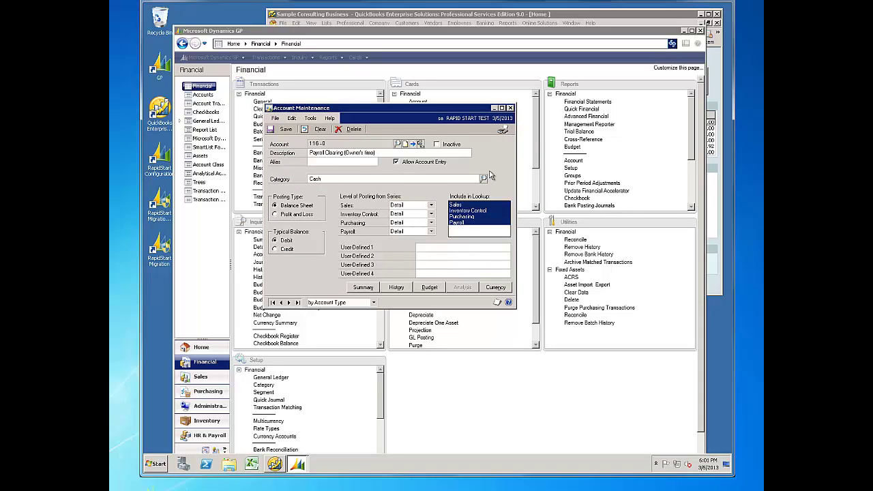